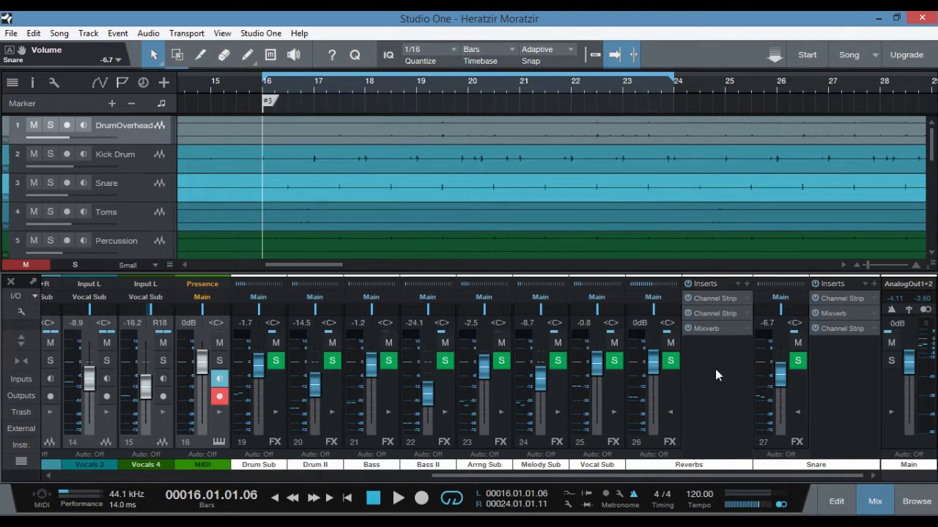
# Play the mix with the Snare bus effects, then bypass all of them.
pyautogui.press('space')
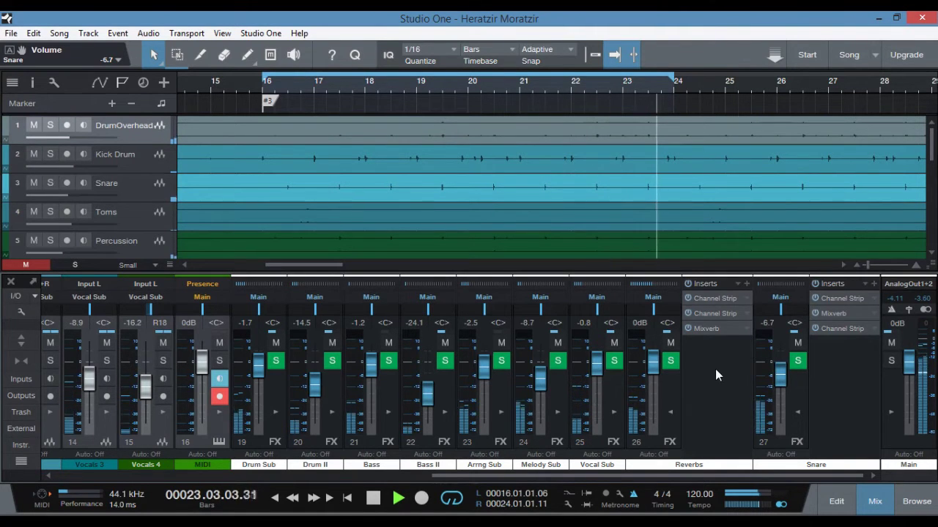
pyautogui.press('space')
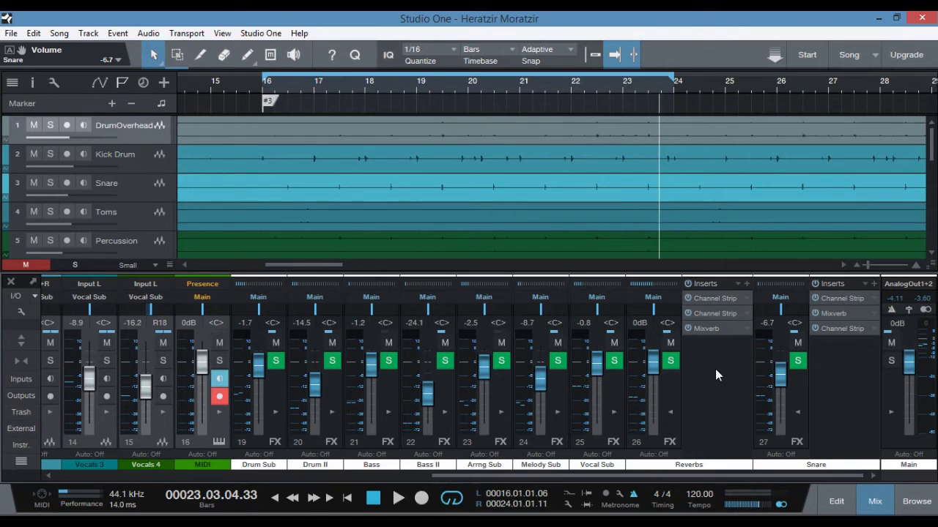
pyautogui.click(815, 284)
# Replay the mix with the Snare bus effects bypassed, then solo the Snare track.
pyautogui.press('space')
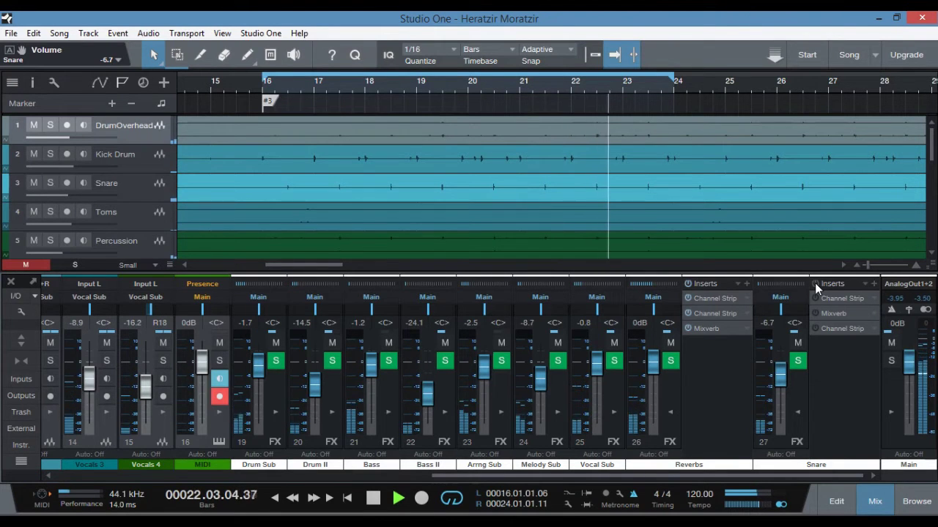
pyautogui.press('space')
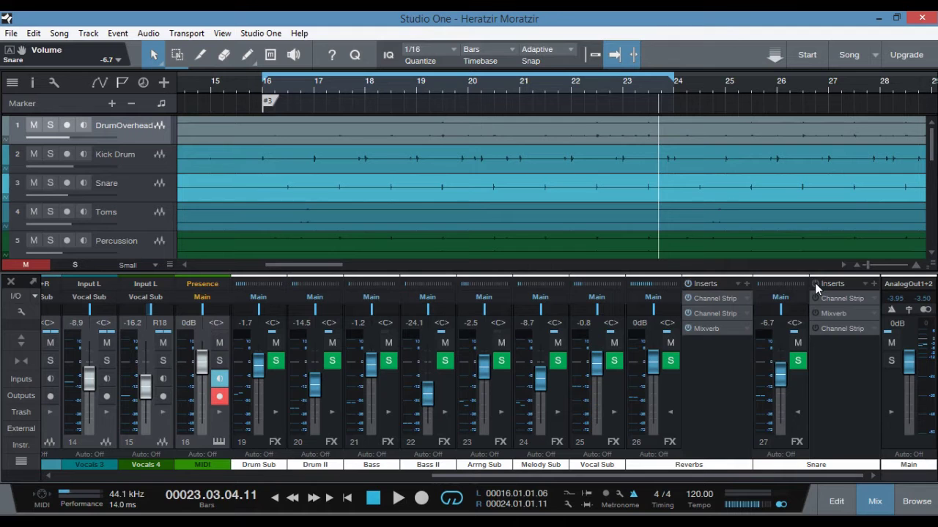
pyautogui.click(50, 183)
# Listen to the soloed Snare track and select it in the arrange view.
pyautogui.press('space')
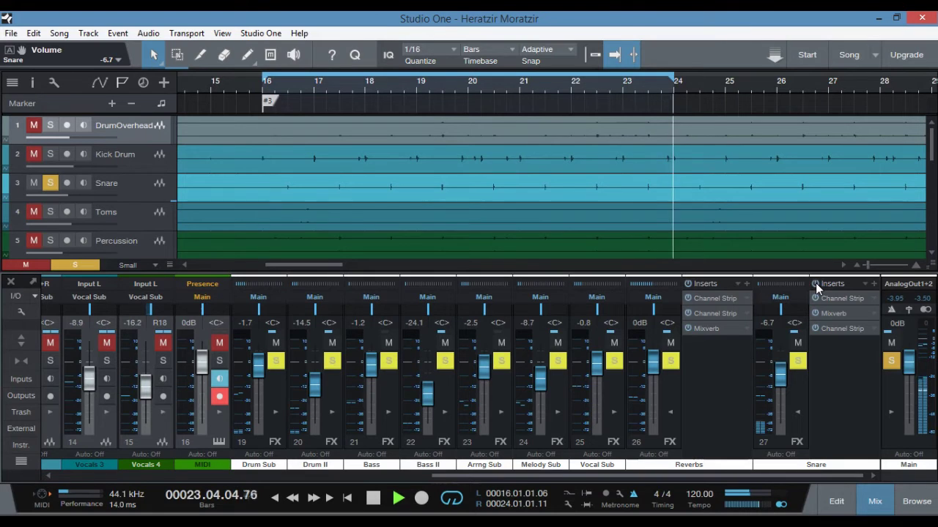
pyautogui.press('space')
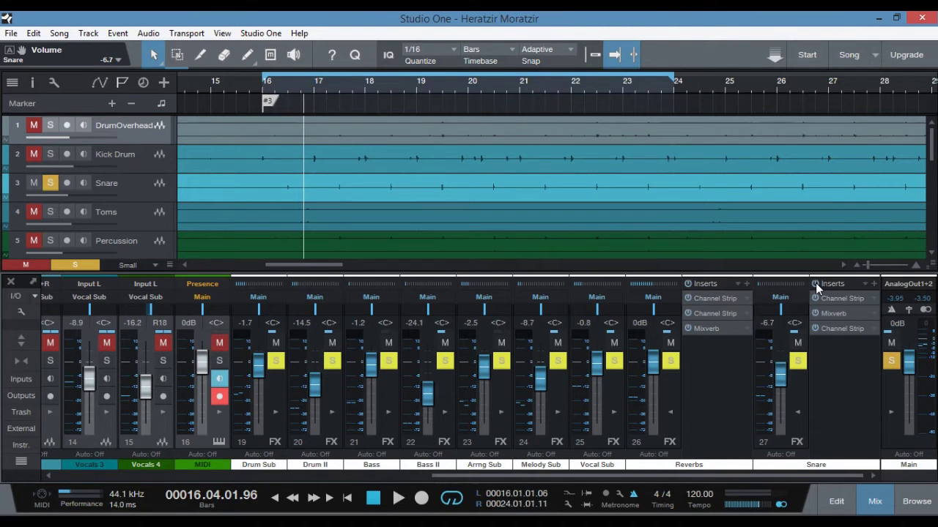
pyautogui.click(815, 283)
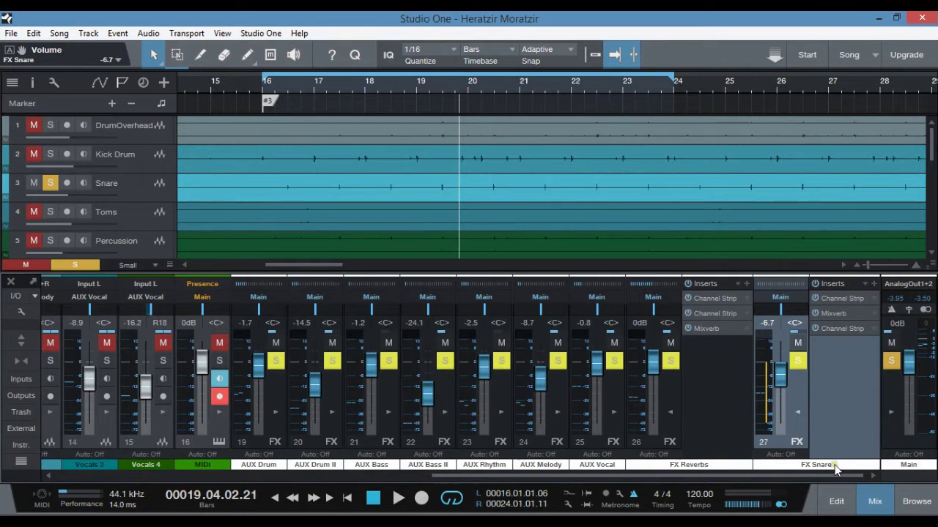
pyautogui.press('space')
# Scroll the mixer to the Snare channel and show its FX Snare send's destination bus.
pyautogui.moveTo(798, 476); pyautogui.dragTo(455, 500)
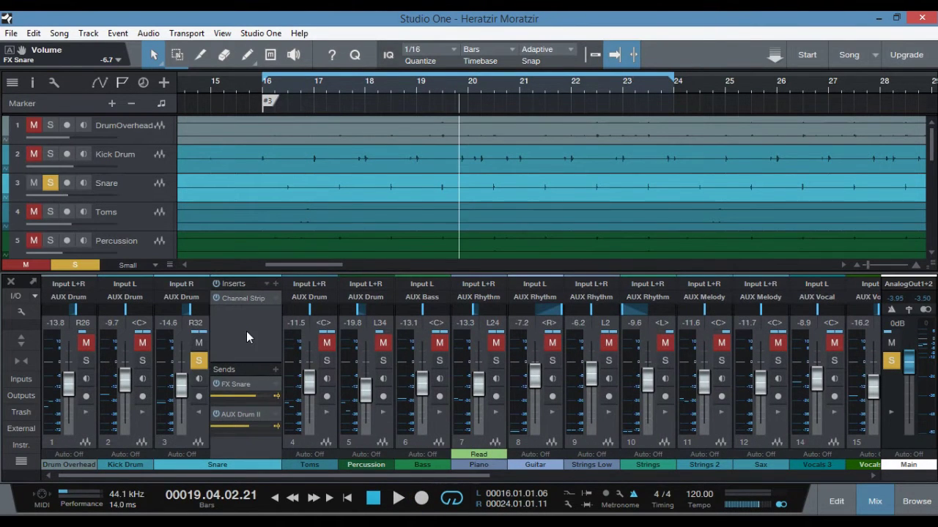
pyautogui.click(276, 384)
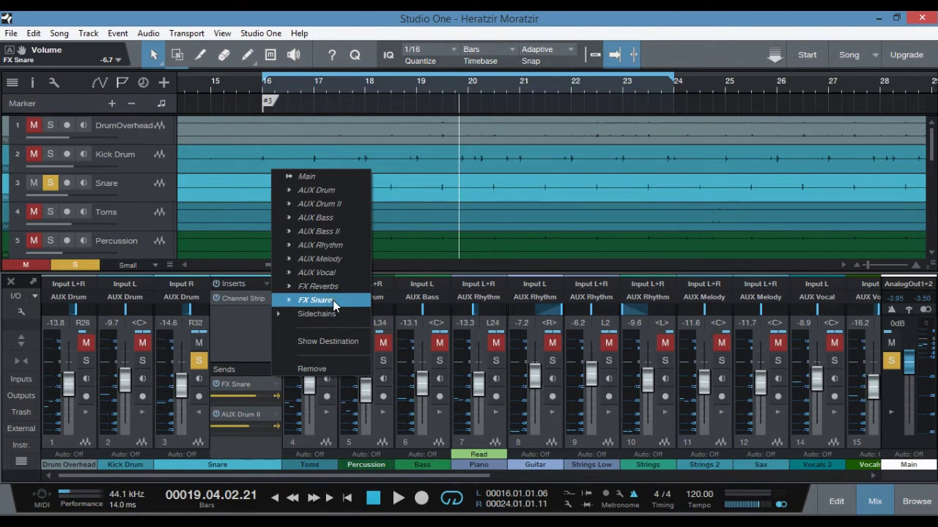
pyautogui.click(328, 341)
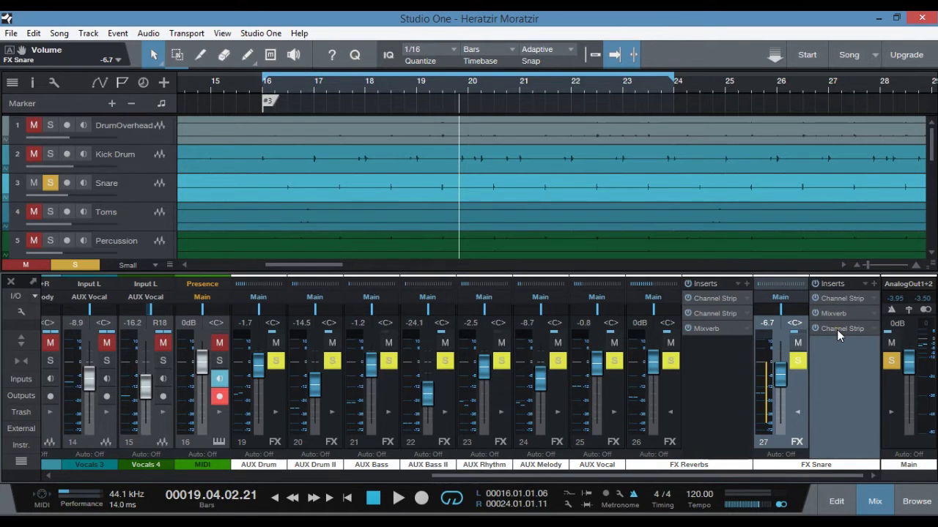
# Copy the Mixverb insert from the FX Reverbs bus onto the FX Snare bus.
pyautogui.click(706, 346)
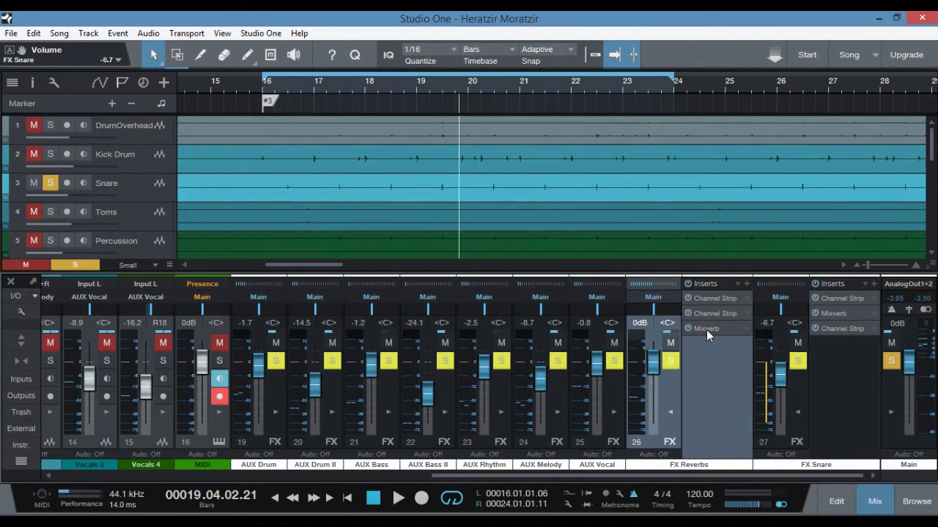
pyautogui.moveTo(707, 330); pyautogui.dragTo(719, 347)
# Open FX Snare's Inserts window and review its Channel Strip, Mixverb and third Channel Strip.
pyautogui.click(834, 298)
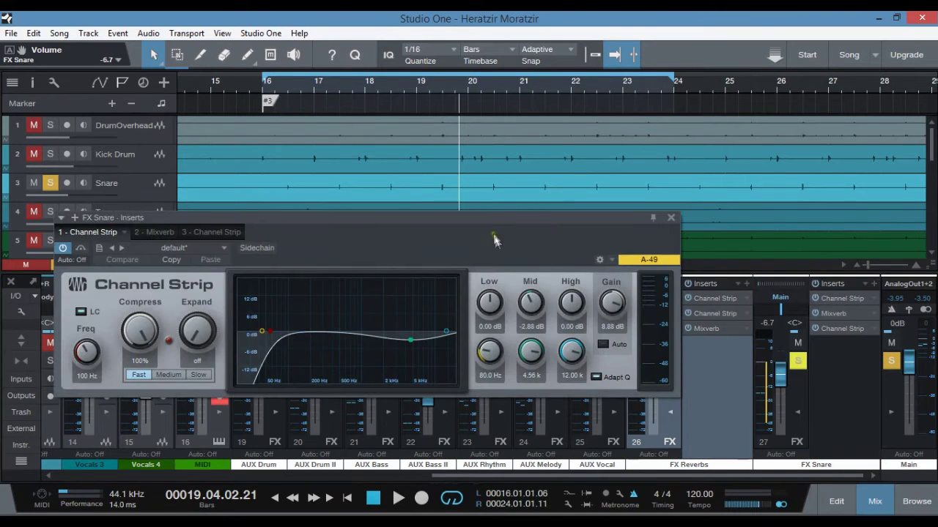
pyautogui.moveTo(485, 222); pyautogui.dragTo(565, 169)
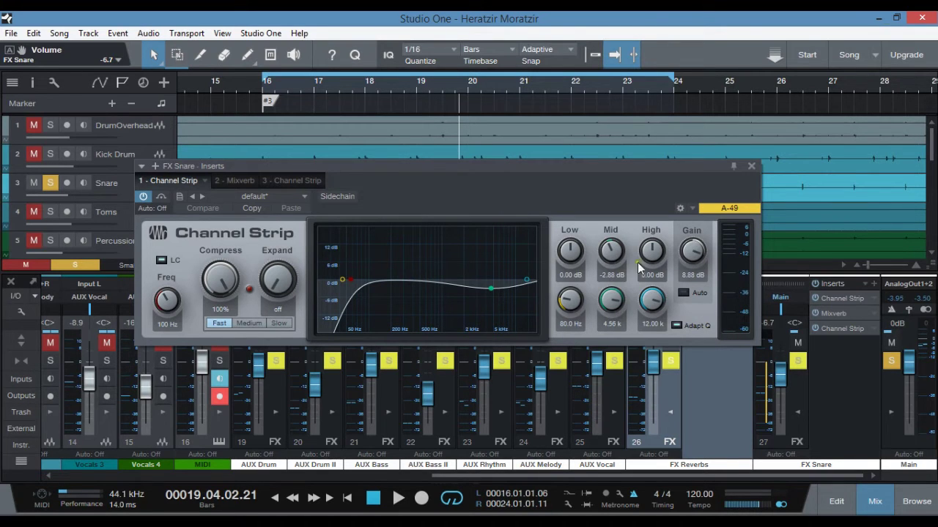
pyautogui.click(238, 181)
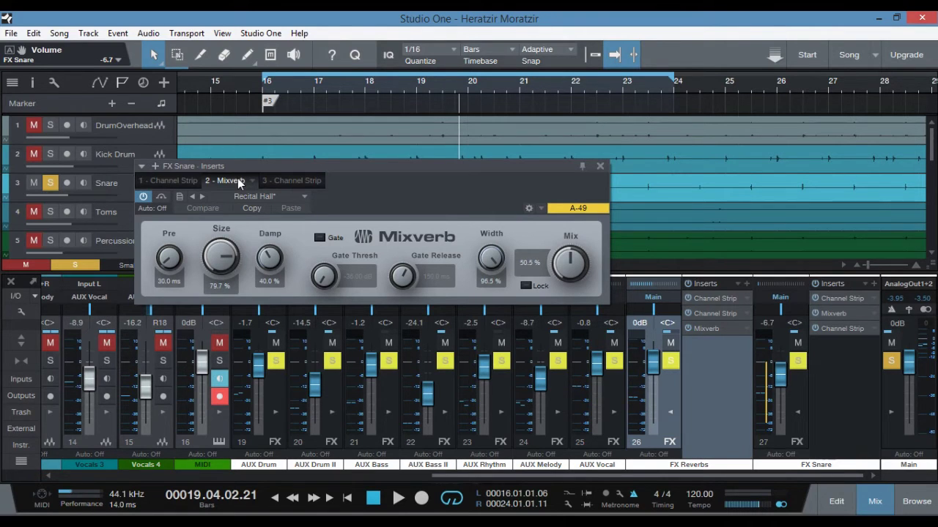
pyautogui.click(293, 180)
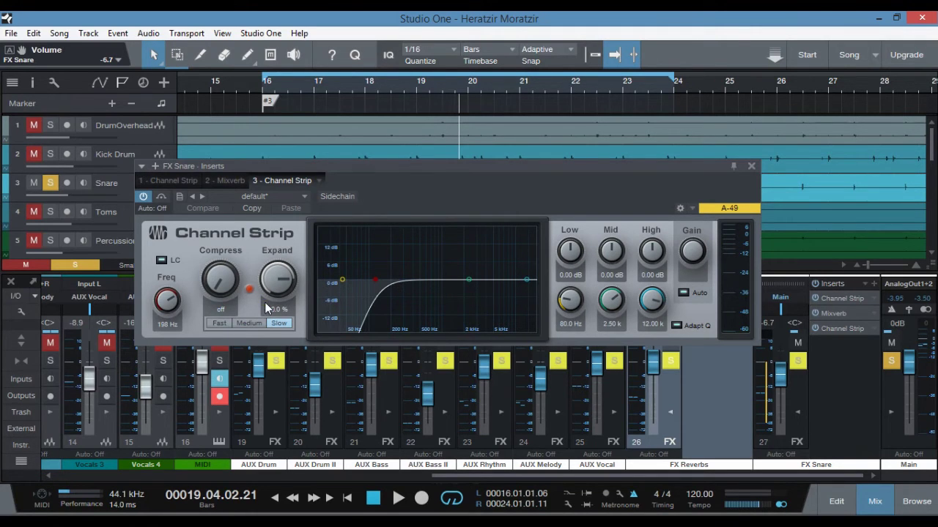
# Set the third Channel Strip's Expand to 80.0 % with Slow dynamics speed.
pyautogui.moveTo(281, 292)
pyautogui.mouseDown()
pyautogui.moveTo(280, 302)
pyautogui.moveTo(281, 292)
pyautogui.mouseUp()
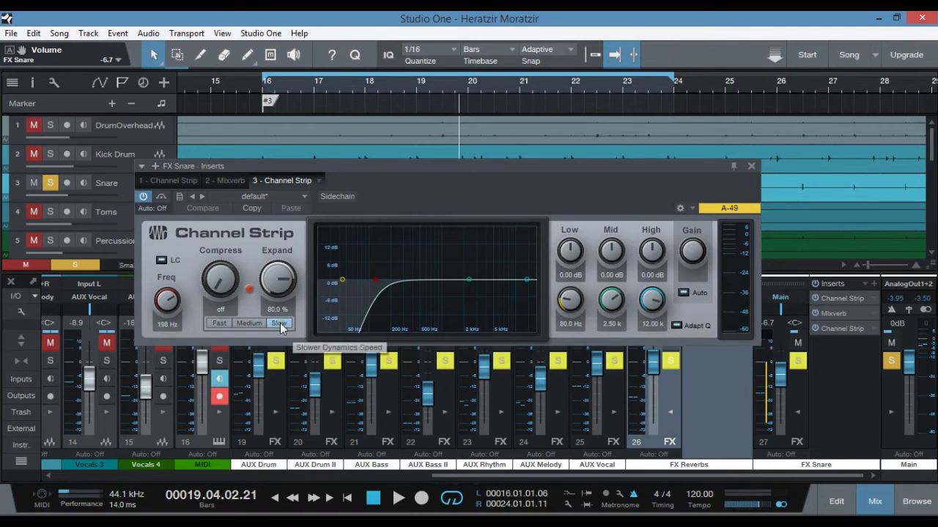
pyautogui.click(279, 324)
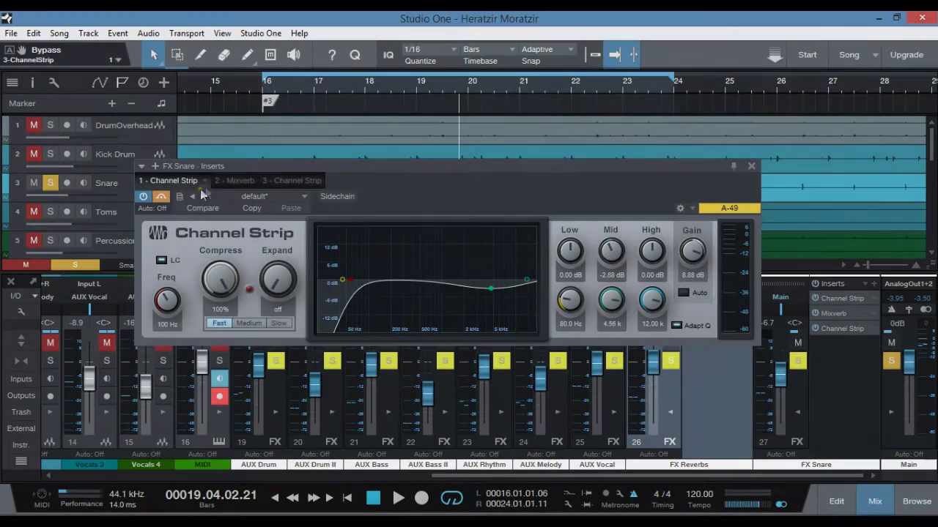
# Switch to FX Snare's first Channel Strip and start song playback.
pyautogui.click(235, 183)
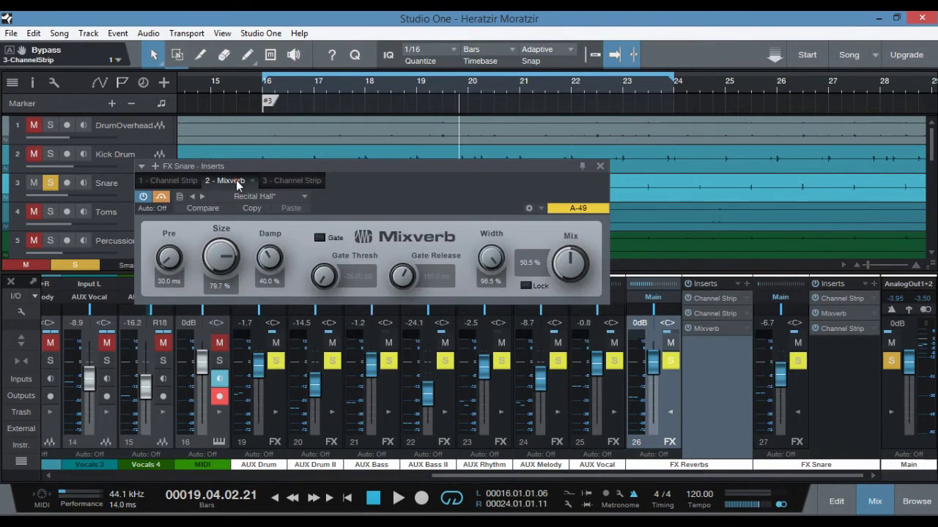
pyautogui.click(294, 181)
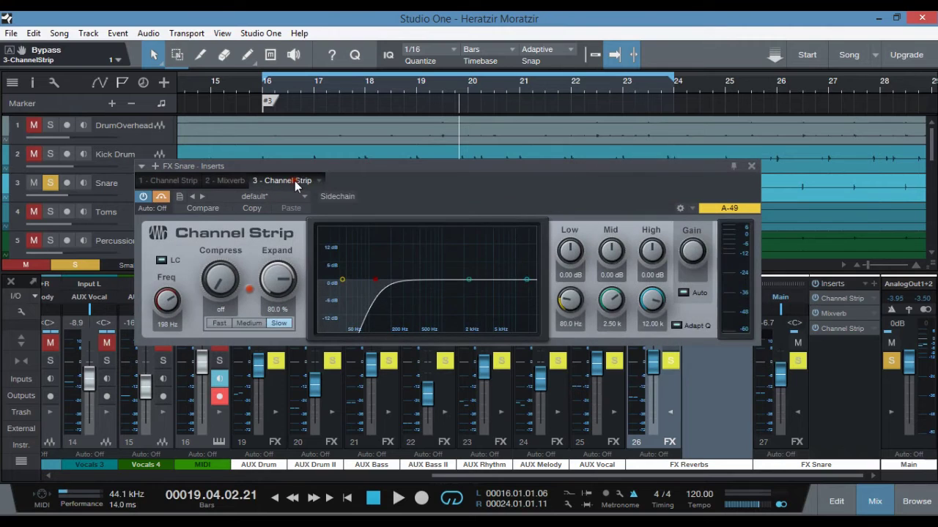
pyautogui.click(176, 181)
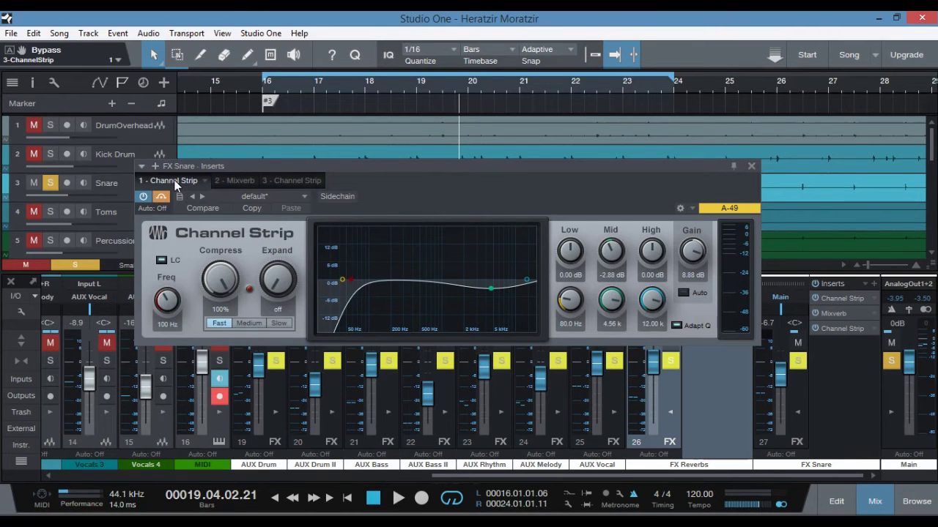
pyautogui.press('space')
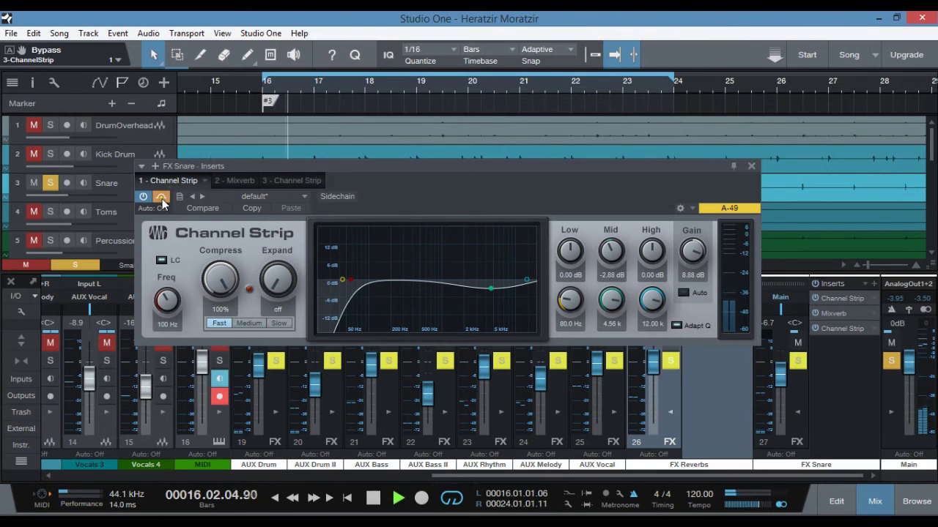
# Toggle the first Channel Strip's bypass to compare, leaving it active.
pyautogui.click(162, 200)
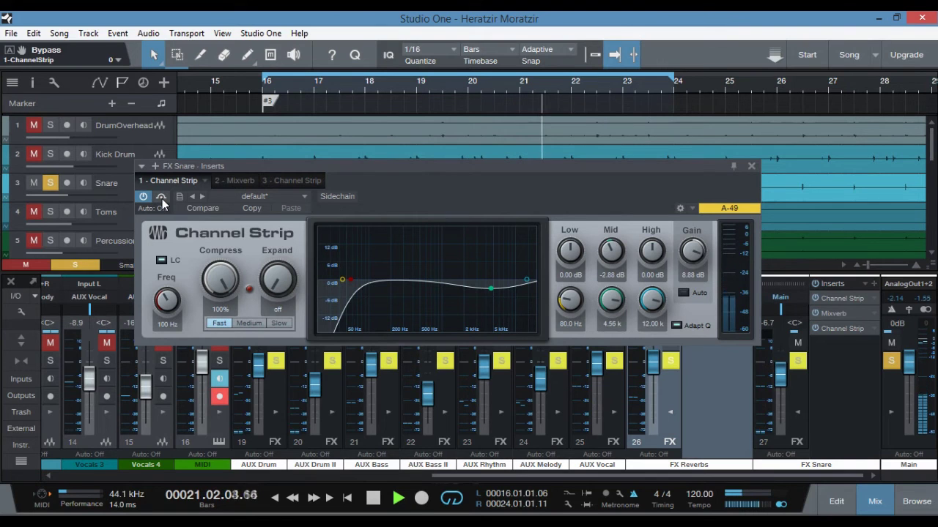
pyautogui.click(161, 197)
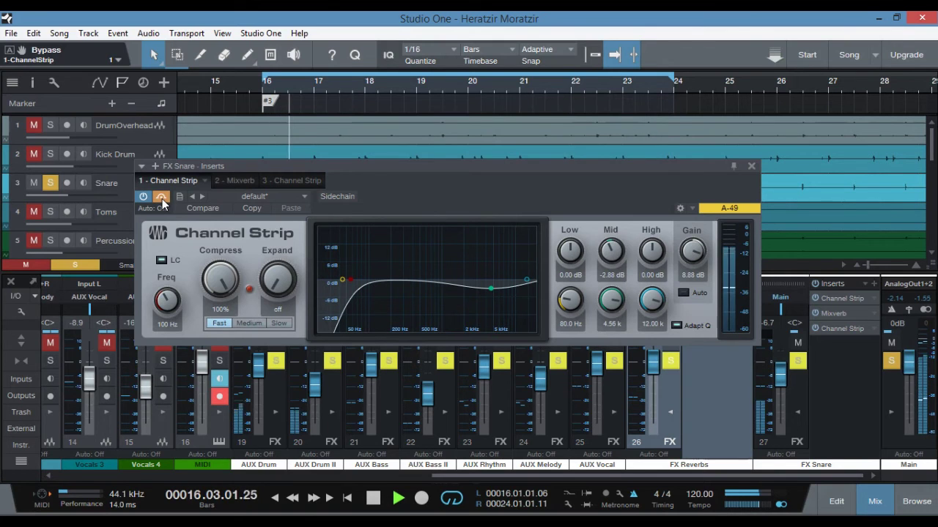
pyautogui.click(161, 197)
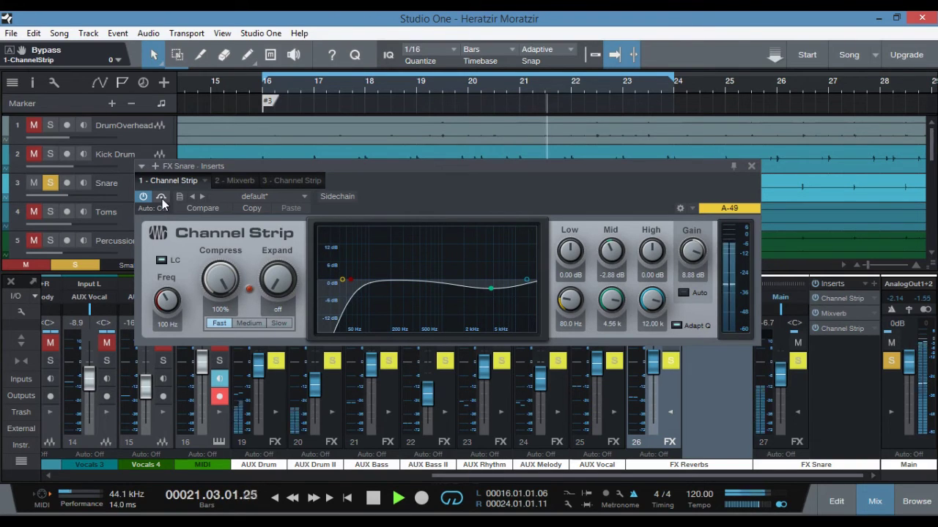
# Review the Mixverb settings, then switch to the expanding third Channel Strip.
pyautogui.click(234, 181)
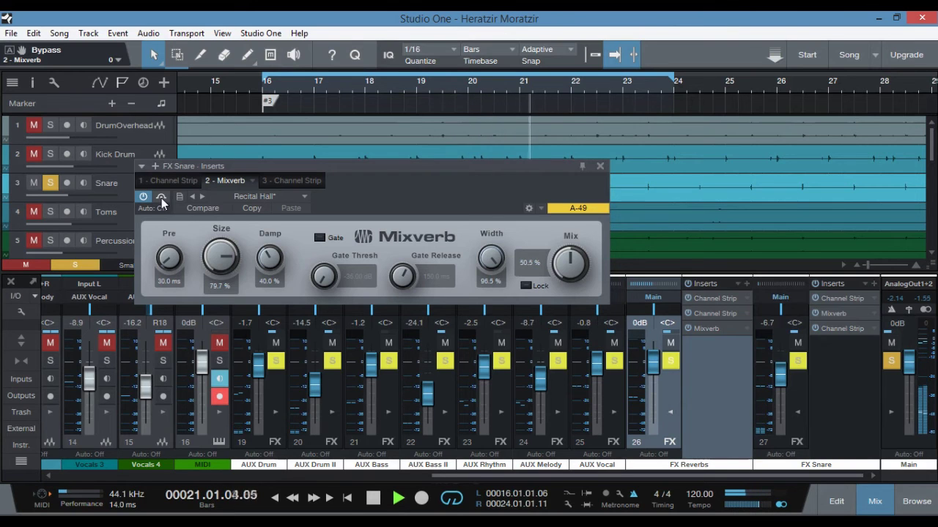
pyautogui.click(292, 180)
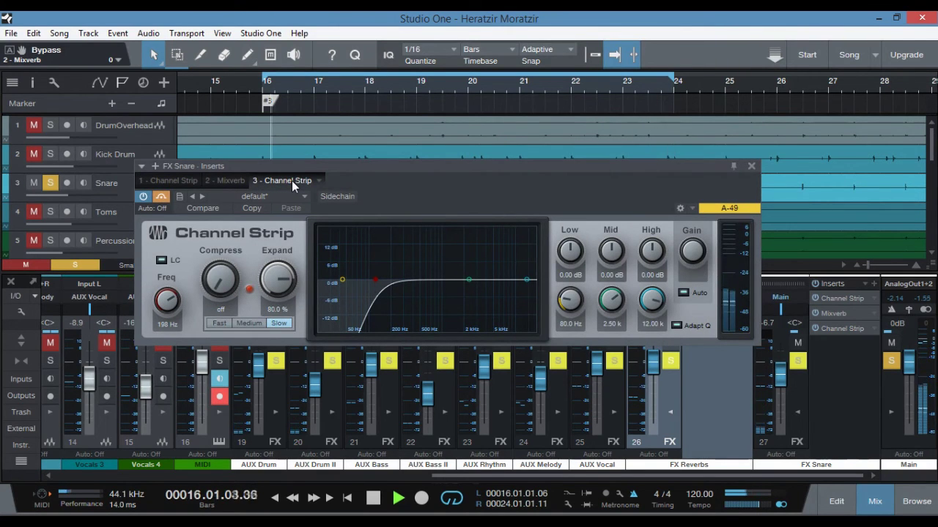
# Toggle the third Channel Strip's bypass during playback, ending with it enabled.
pyautogui.click(162, 198)
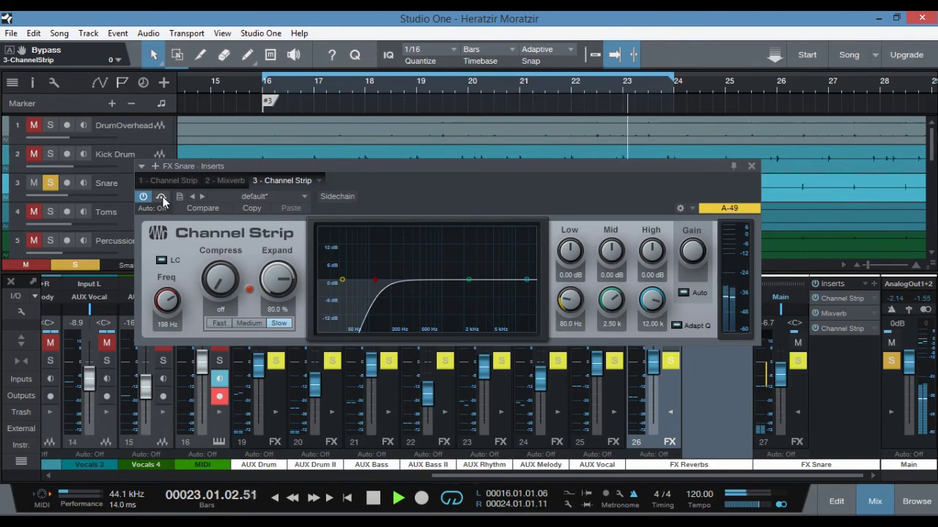
pyautogui.click(162, 199)
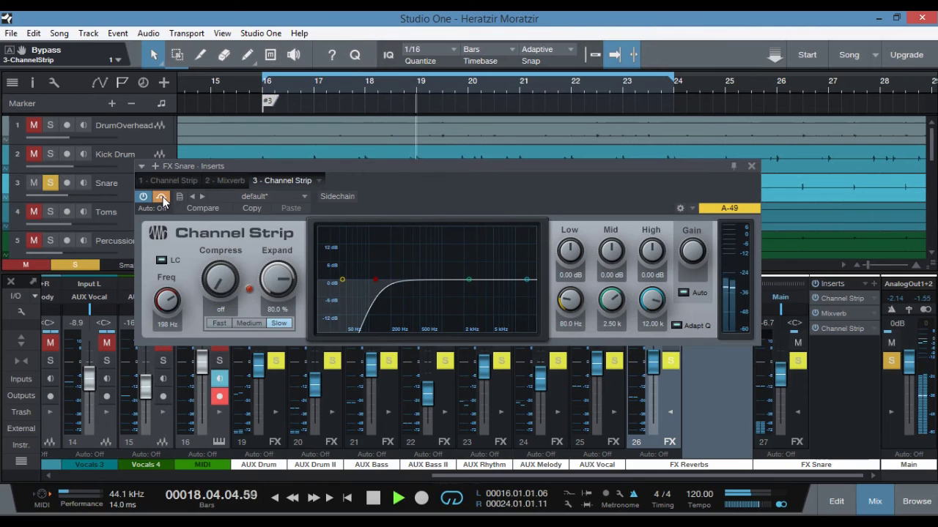
pyautogui.click(161, 198)
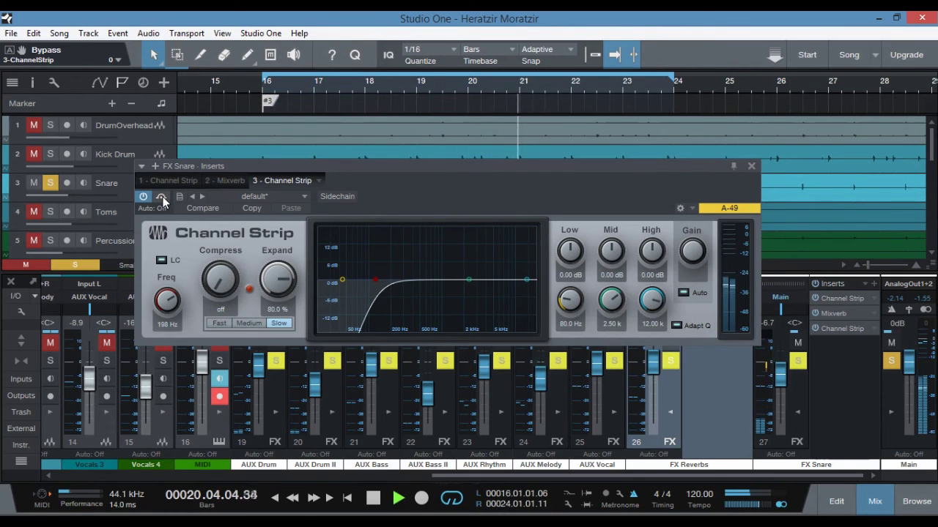